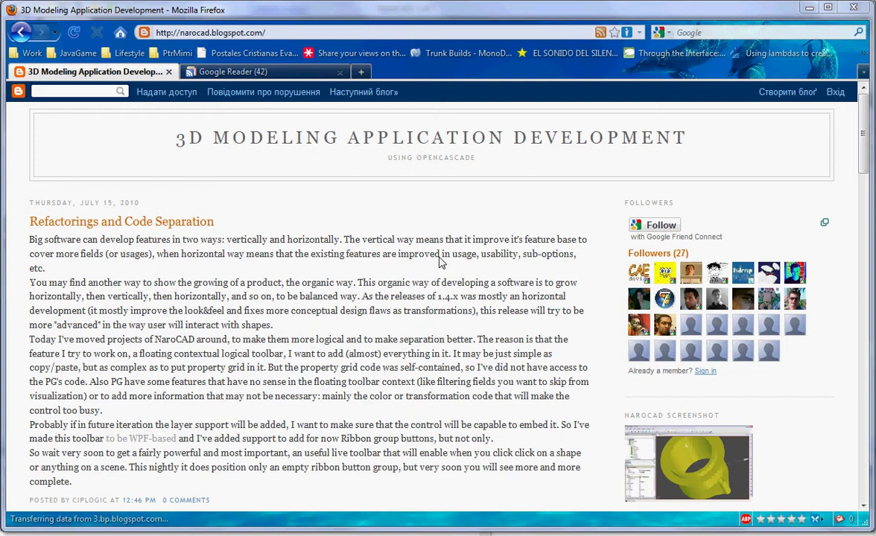
- Switch to NaroCAD's Model1, with Rectangle-1 at width 100 and length 67.0418090820313 in the Property Grid
key("alt")
key("alt")
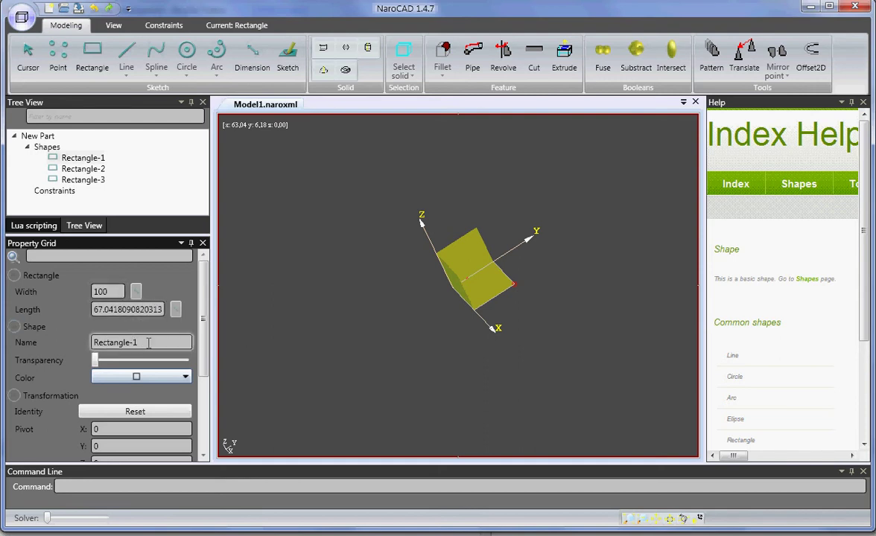
double_click(132, 342)
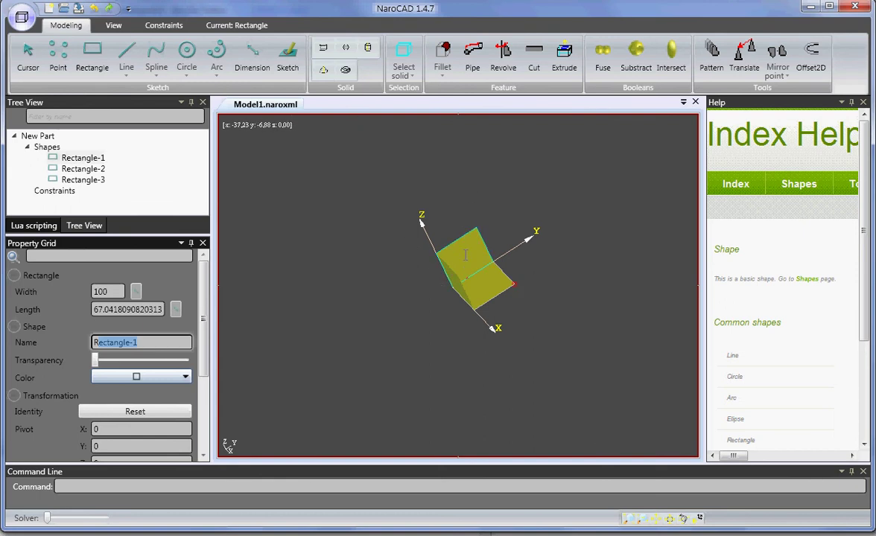
- Select Rectangle-2, move its floating toolbar aside, check the Copy list, then show its Properties dropdown
right_click(455, 280)
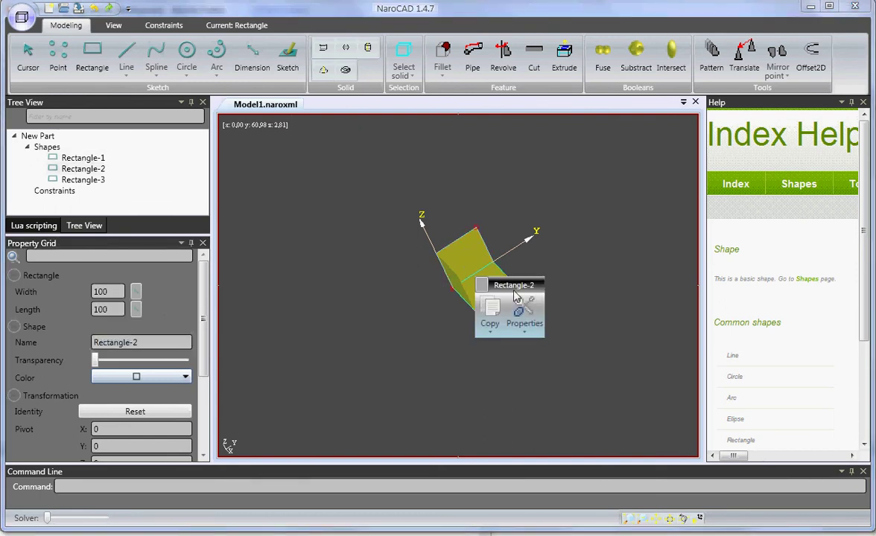
left_click_drag(514, 295, 529, 254)
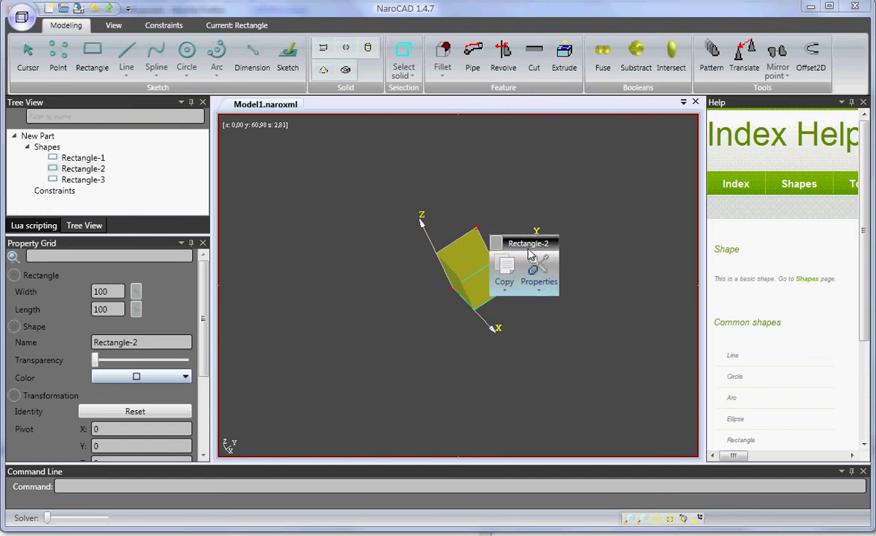
left_click(504, 287)
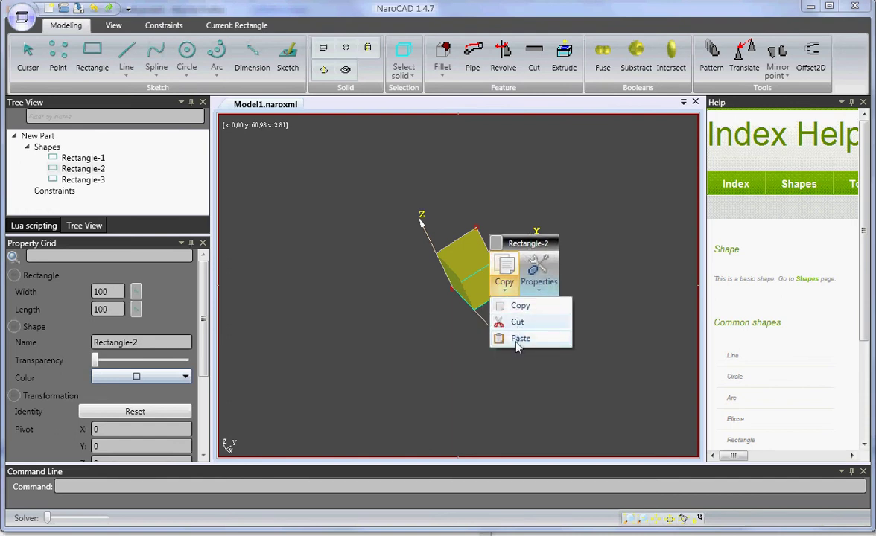
left_click(503, 283)
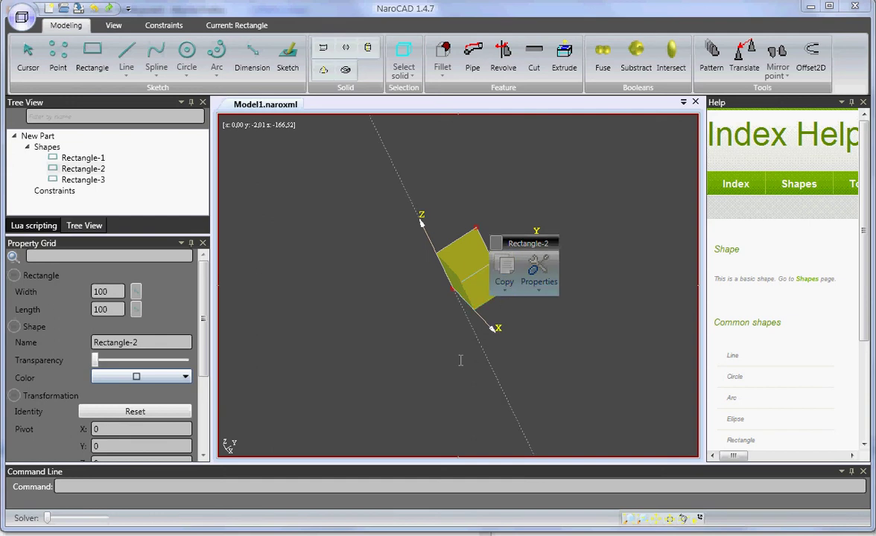
left_click(534, 293)
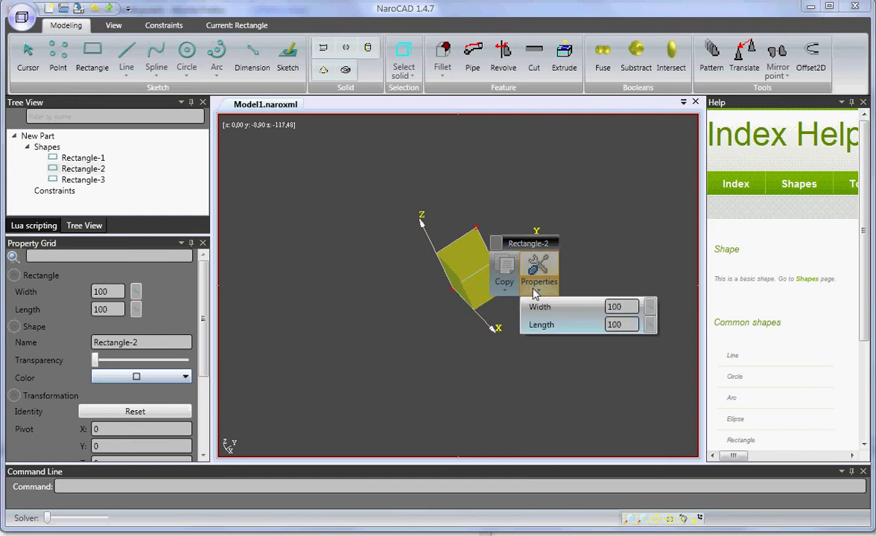
- Lock Rectangle-2's width at 100 with a dimension, then reselect the yellow box
left_click(650, 309)
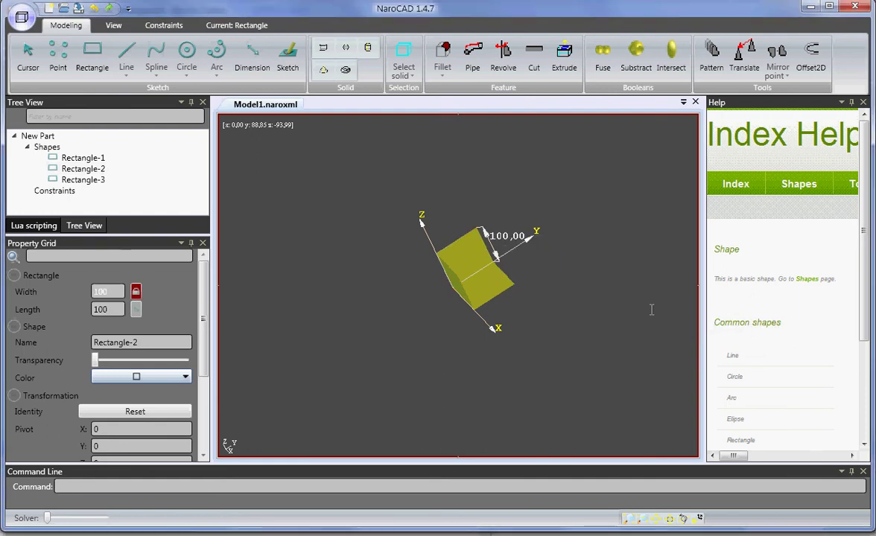
left_click(470, 256)
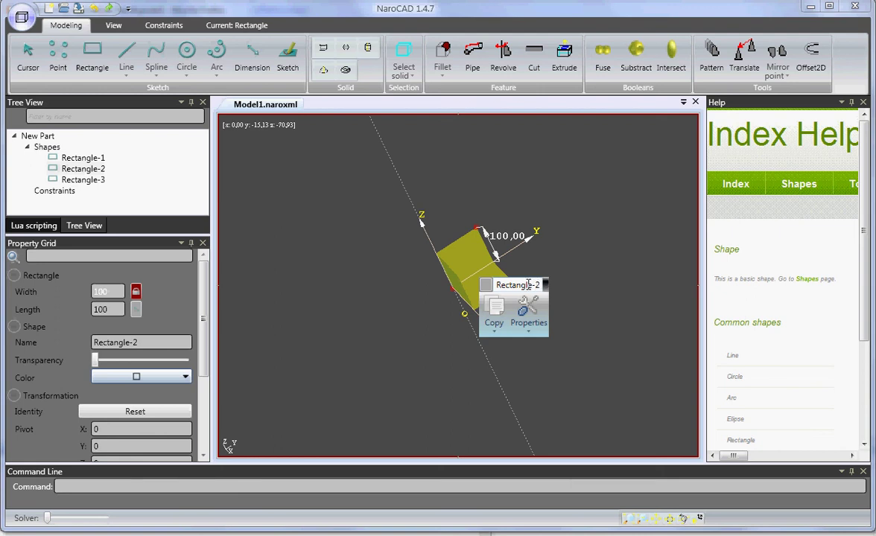
- Change the floating toolbar name from Rectangle-2 to PlaneYOZ, then reselect the shape
double_click(522, 285)
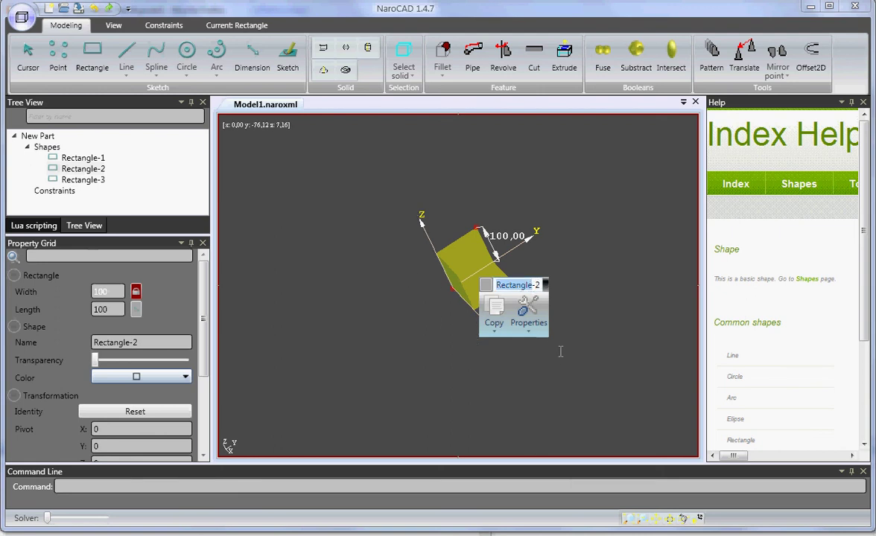
type("PlaneX")
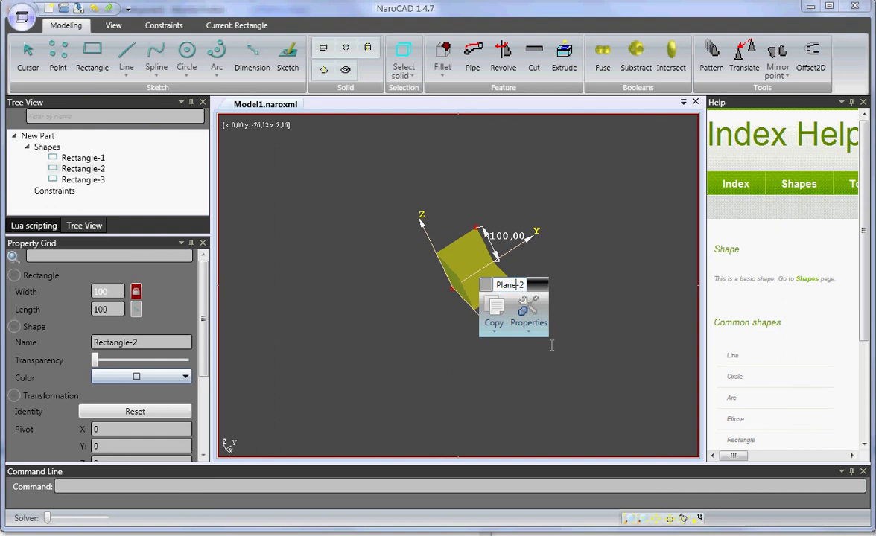
type("O")
key("BackSpace")
key("BackSpace")
type("YOZ")
key("shift+End")
key("Delete")
key("Return")
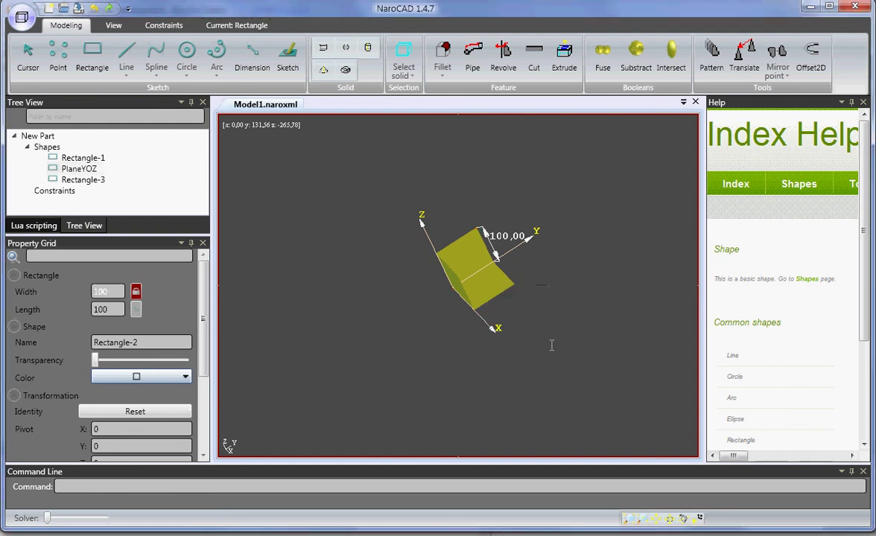
left_click(476, 250)
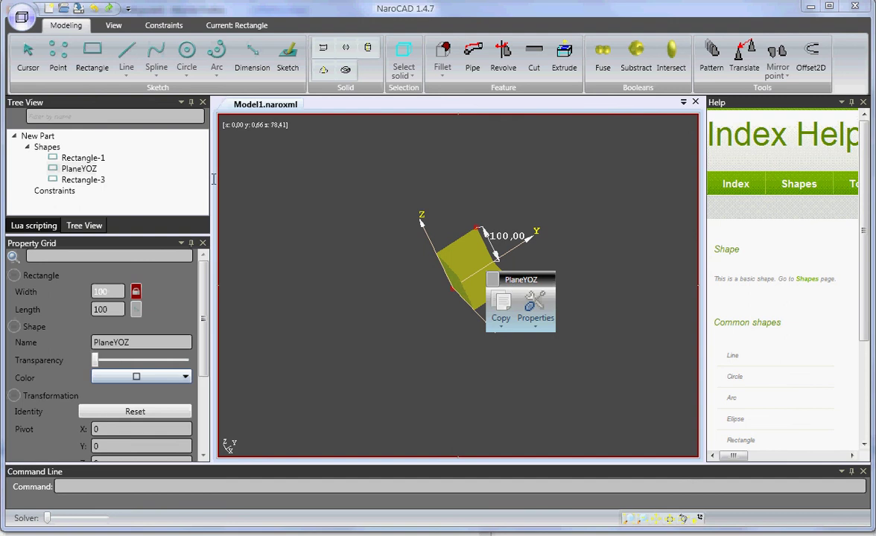
- Open the program Options on the Floating selection tool page
left_click(30, 16)
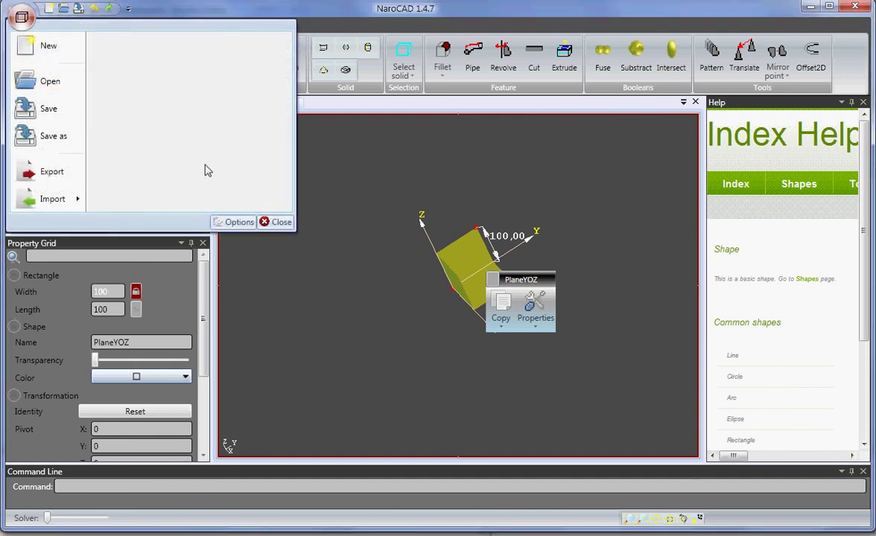
left_click(232, 224)
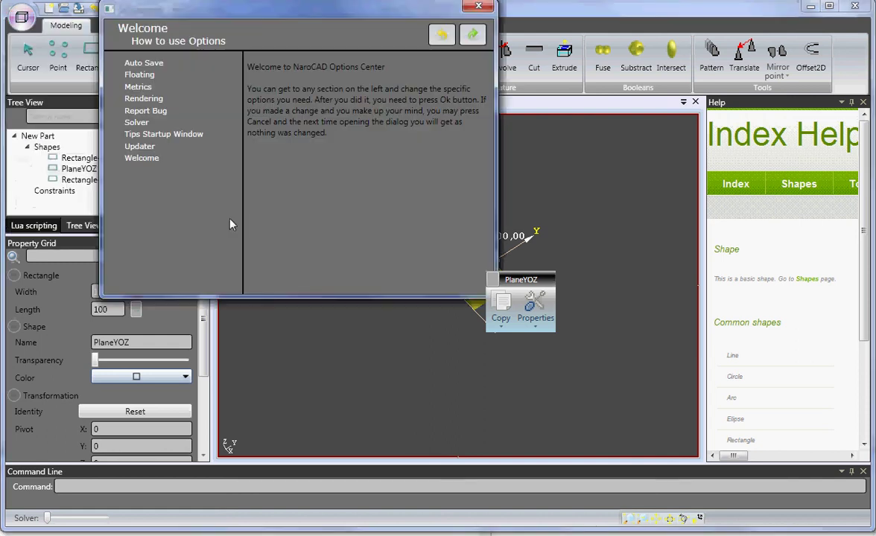
left_click_drag(260, 9, 526, 74)
left_click(416, 143)
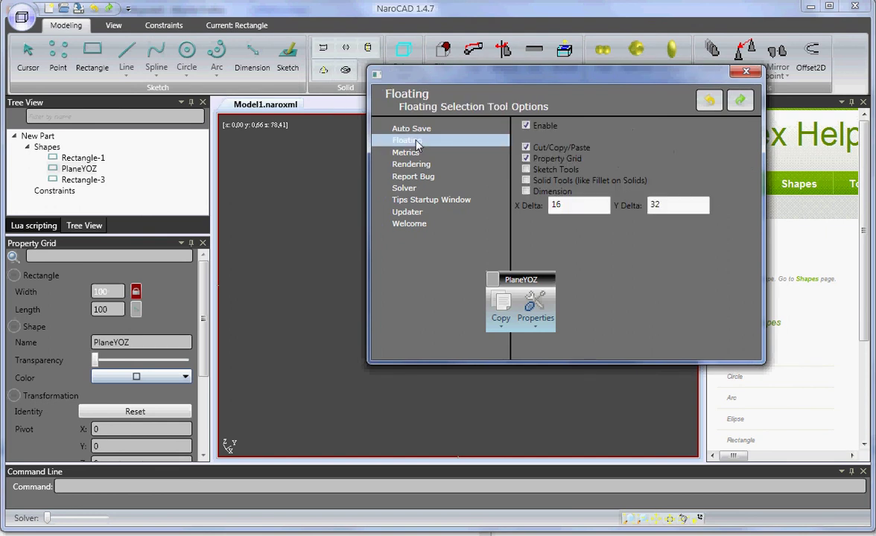
- Turn off Cut/Copy/Paste, keeping Enable on with X Delta 16 and Y Delta 32
left_click(562, 149)
left_click(549, 126)
left_click(549, 127)
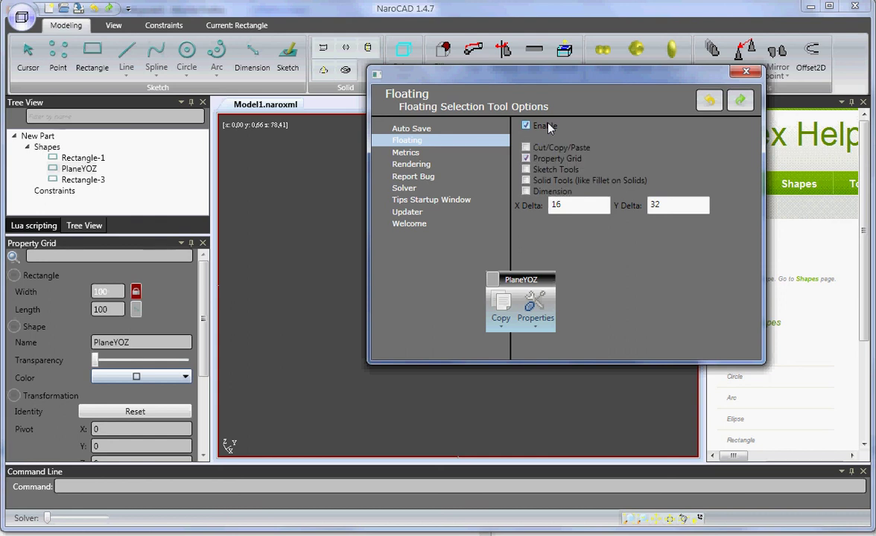
double_click(573, 204)
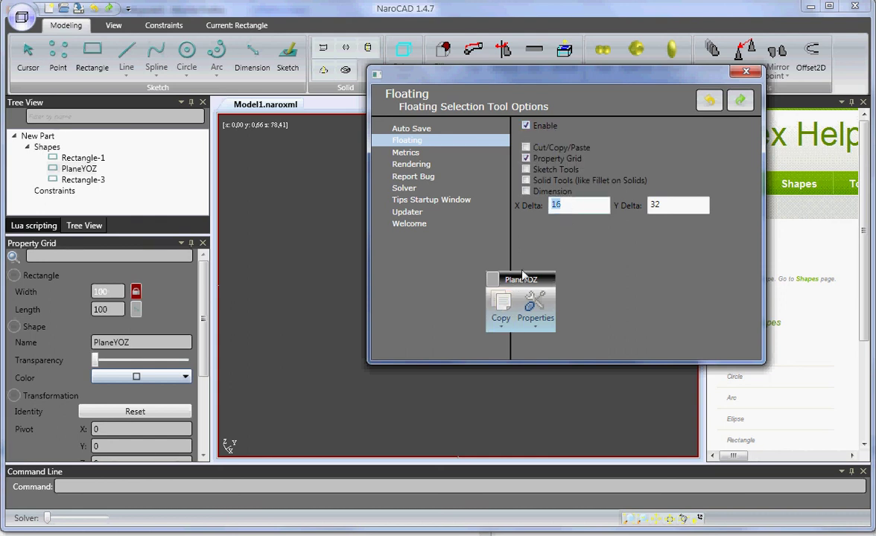
left_click(665, 207)
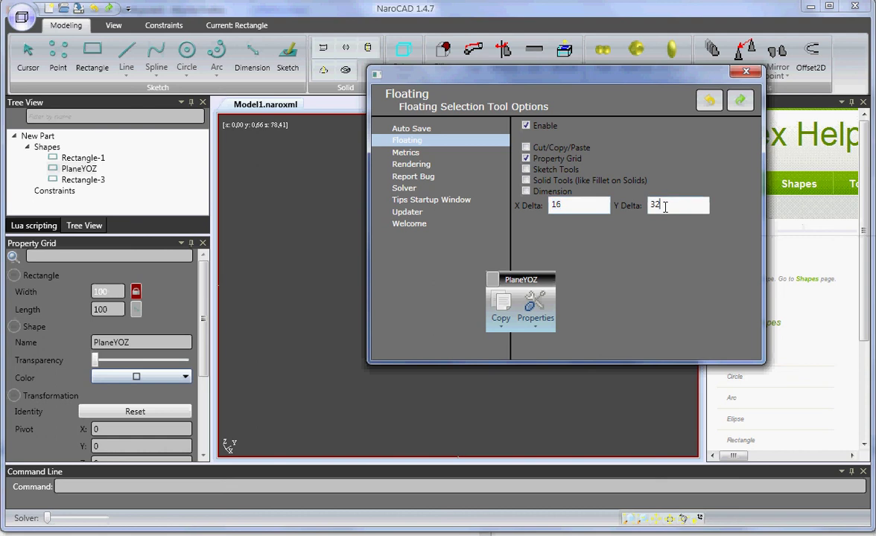
double_click(665, 207)
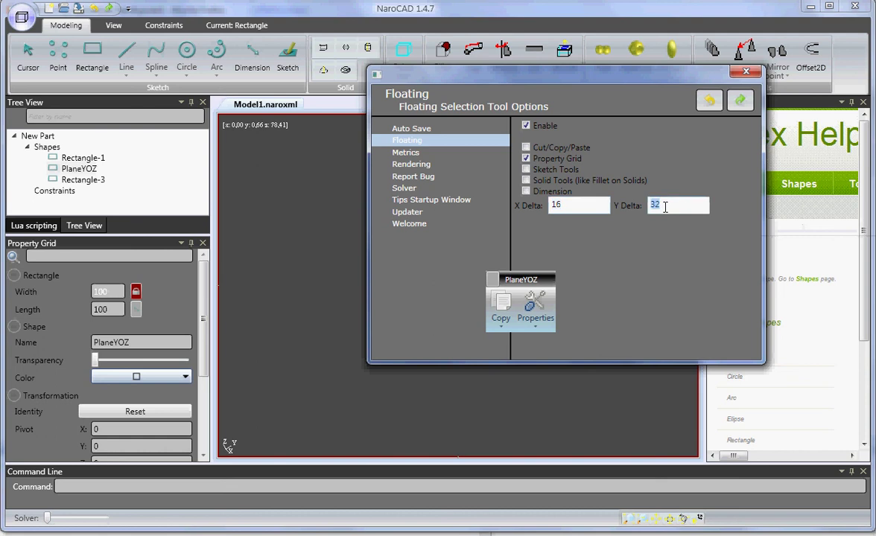
- Close Options and open PlaneYOZ's Properties, now the floating toolbar's only entry
left_click(745, 72)
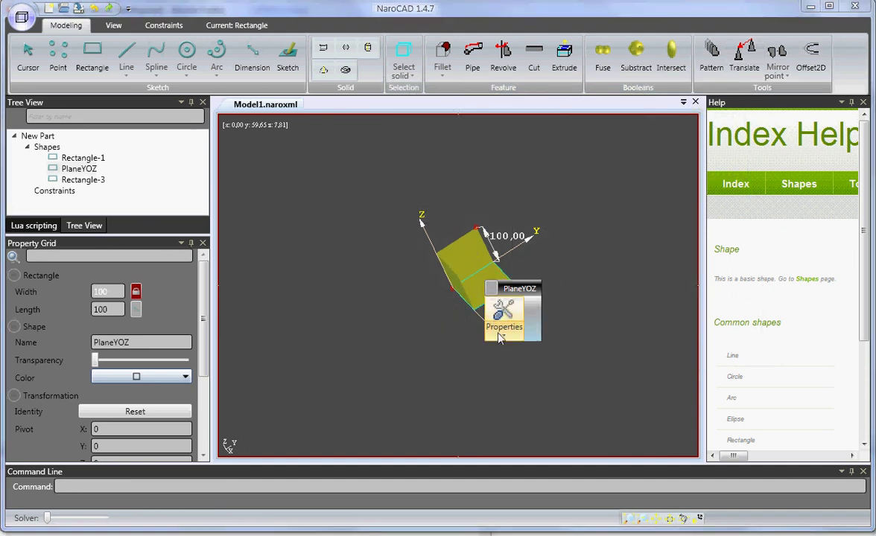
left_click(500, 332)
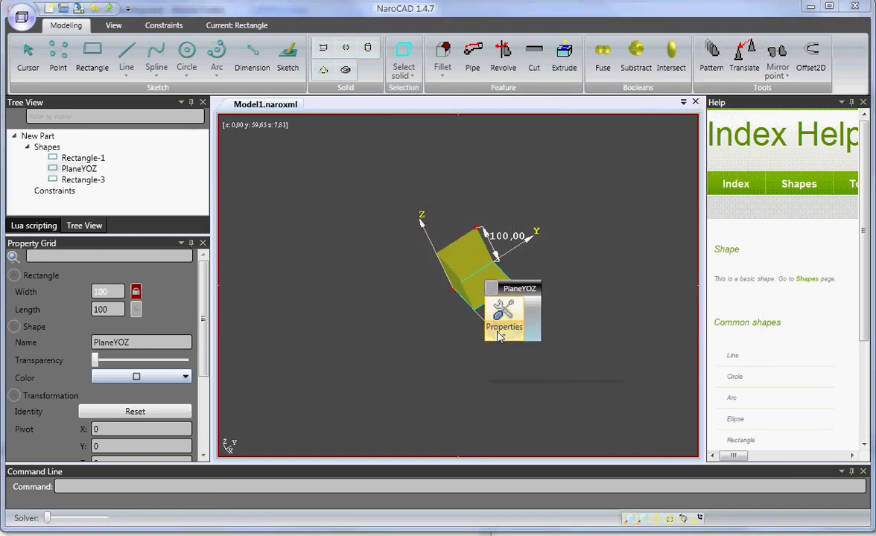